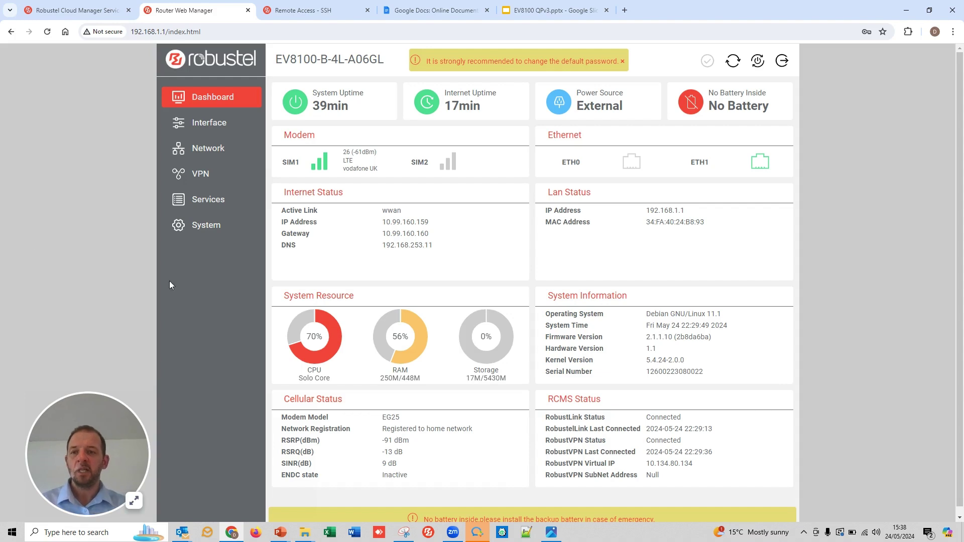
Step: Examine SIM1's manual APN fields in the cellular interface settings with automatic APN selection off, and close them without submitting
left_click(216, 122)
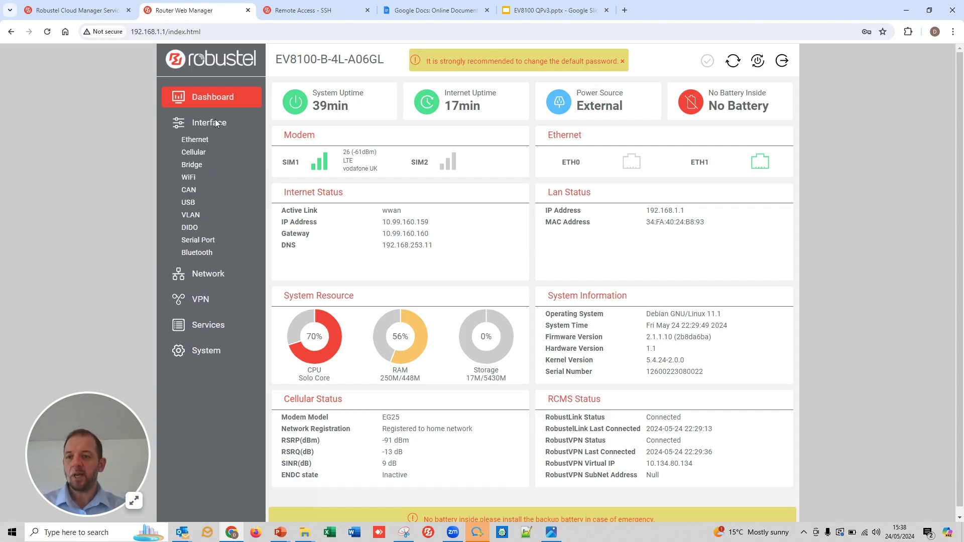
left_click(197, 153)
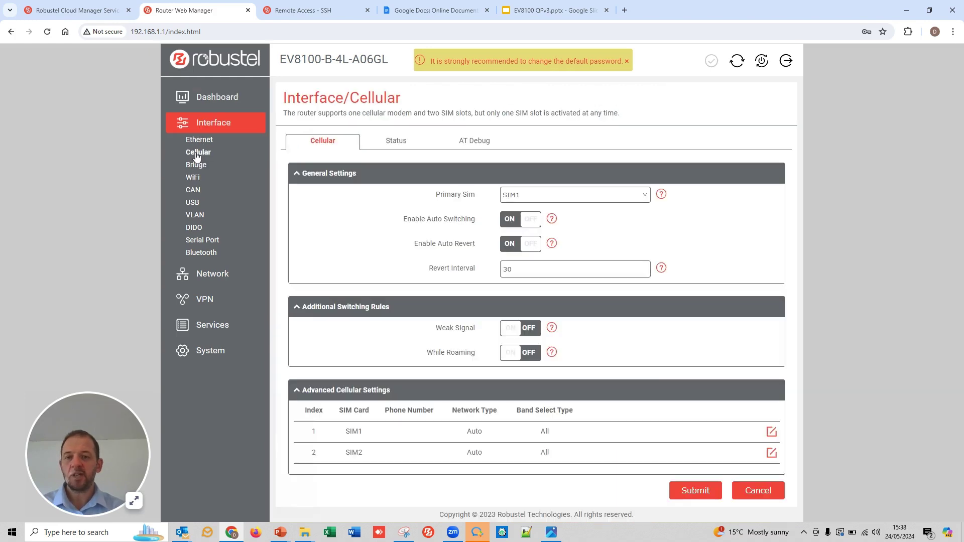
left_click(771, 433)
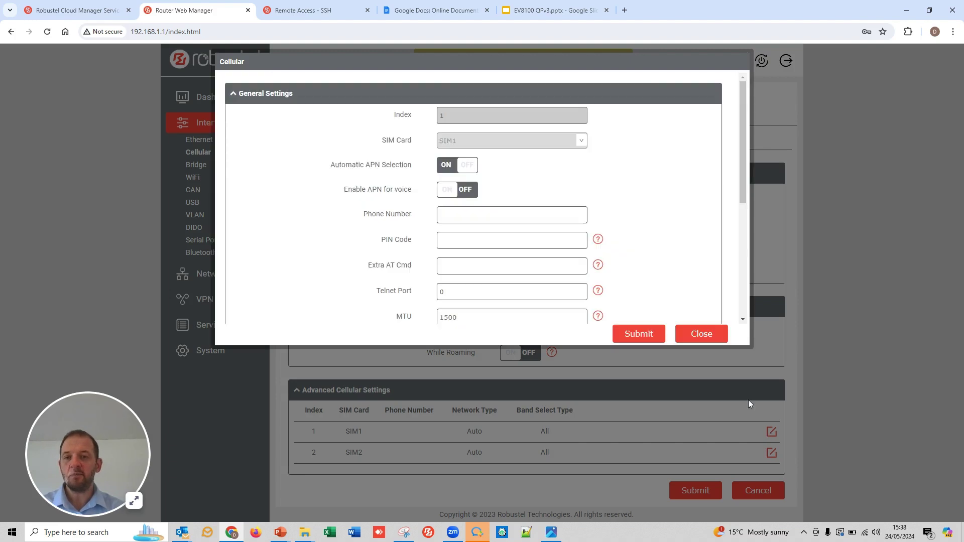
left_click(466, 167)
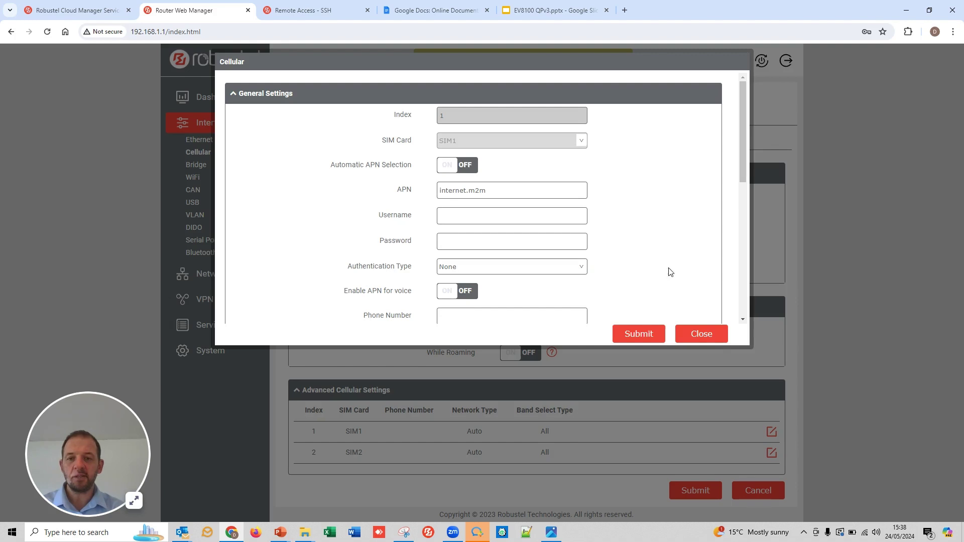
left_click(701, 335)
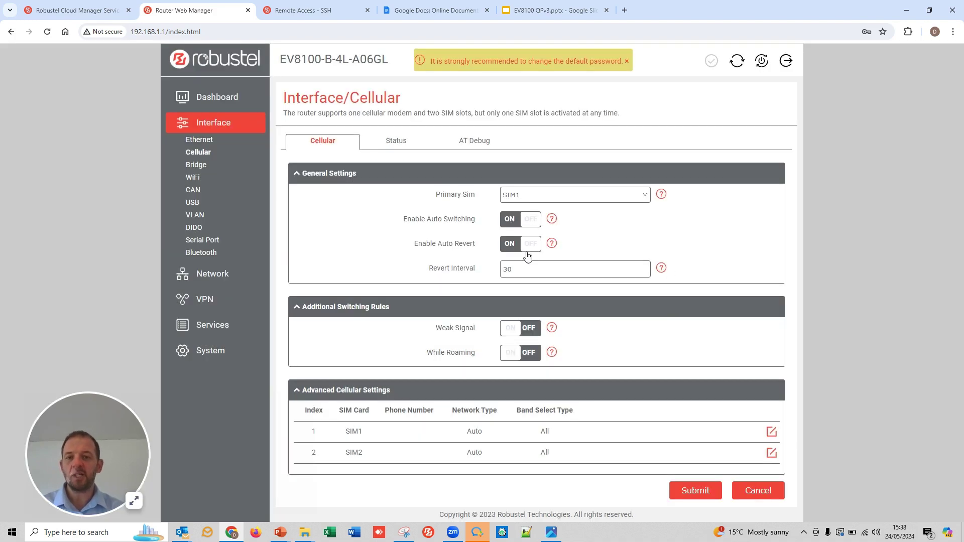
Step: Review the WAN link list in the router's network settings and the available VPN types
left_click(204, 123)
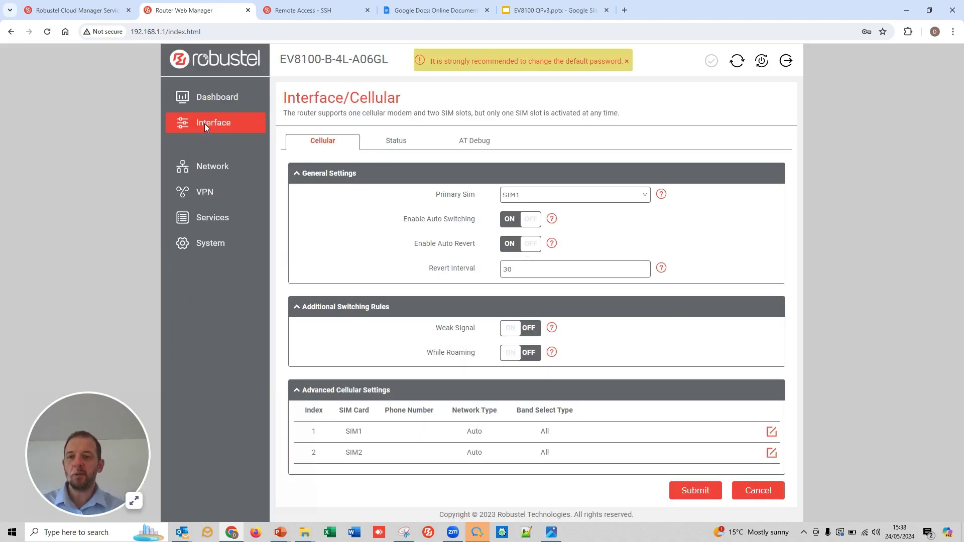
left_click(205, 153)
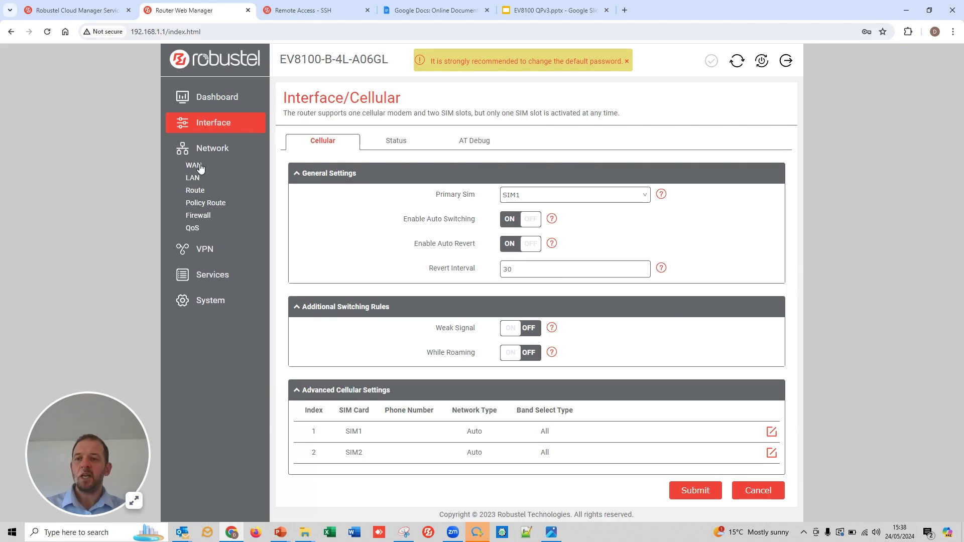
left_click(199, 167)
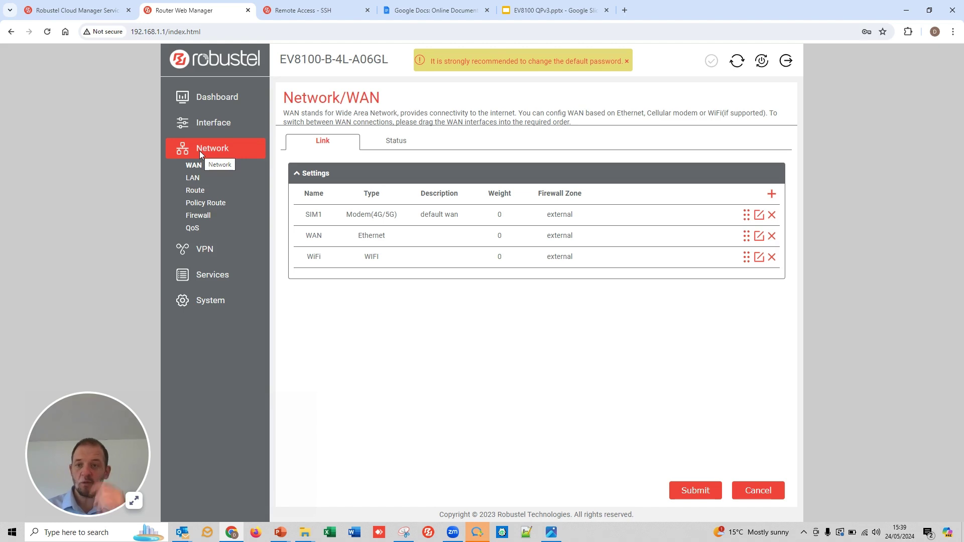
left_click(200, 150)
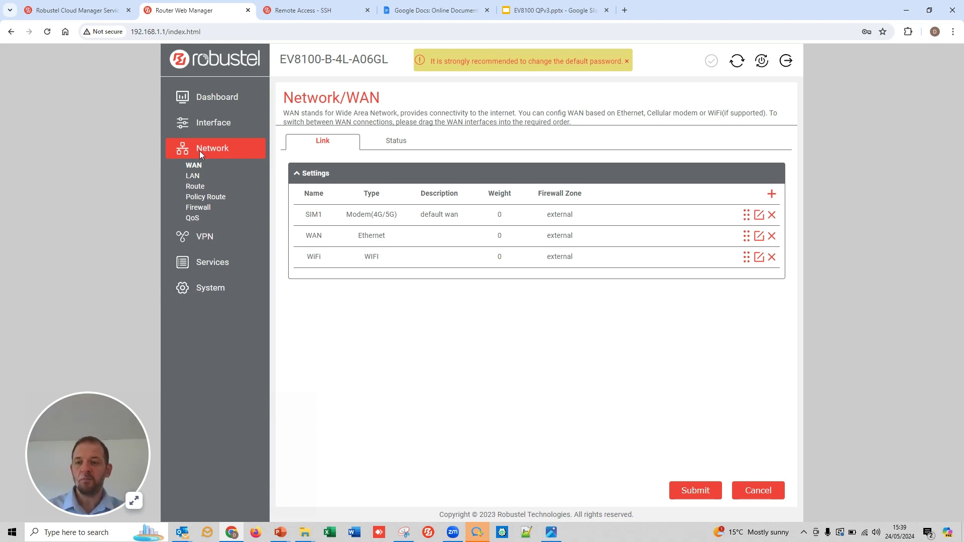
left_click(207, 169)
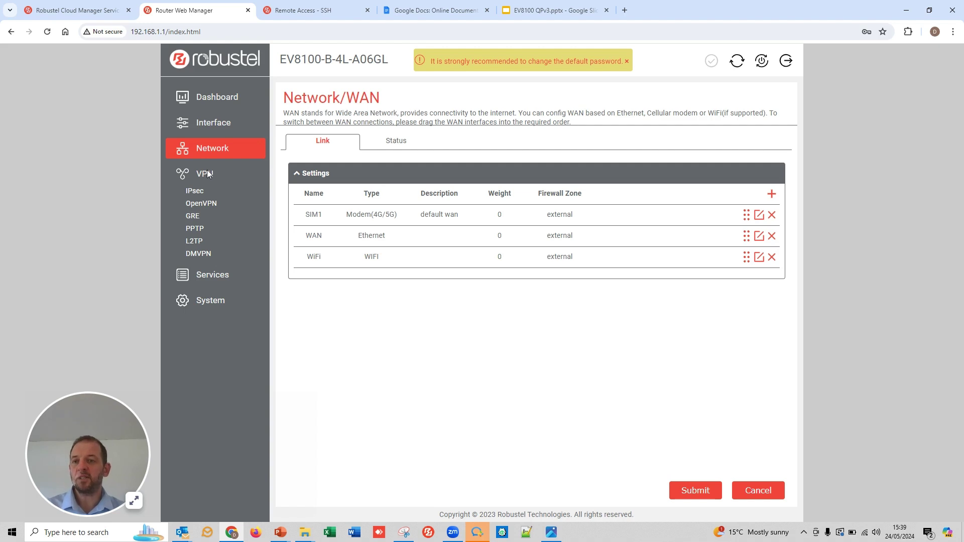
left_click(207, 171)
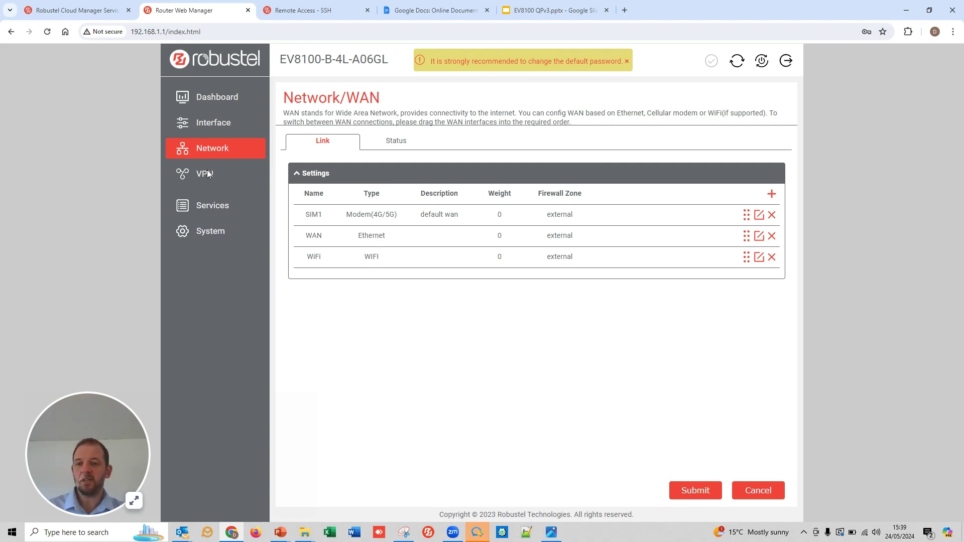
Step: Examine the Voice Call service's basic setup, SIP, SIP certificate, VoLTE and telephony settings
left_click(211, 200)
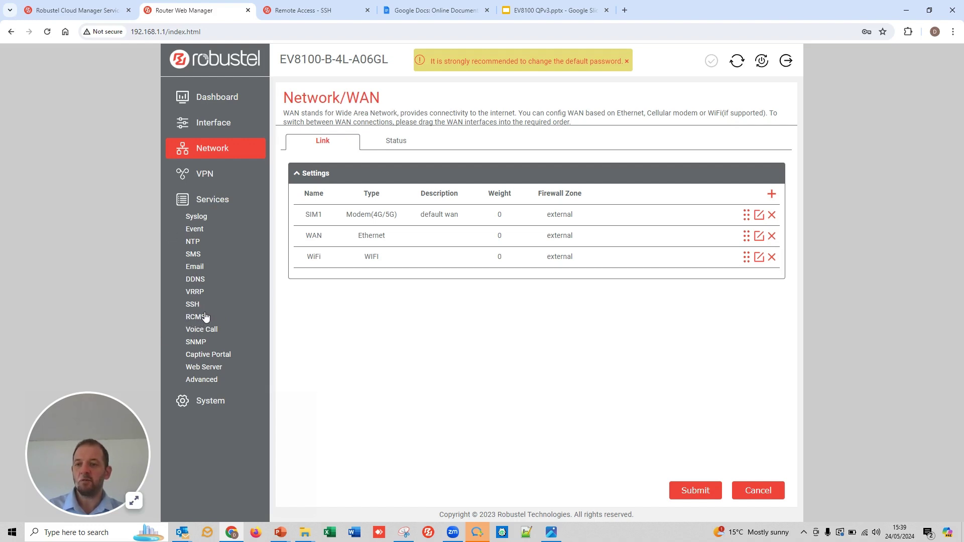
left_click(200, 331)
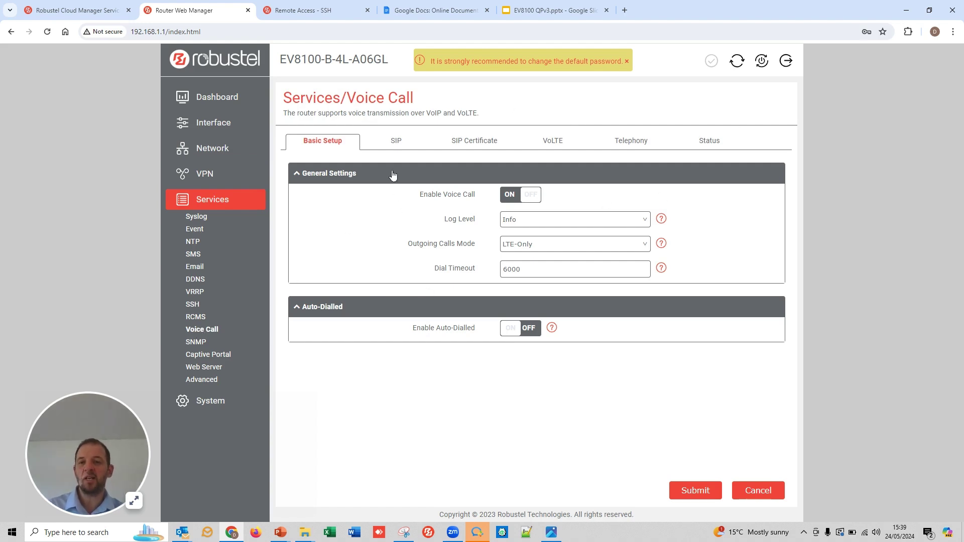
left_click(395, 143)
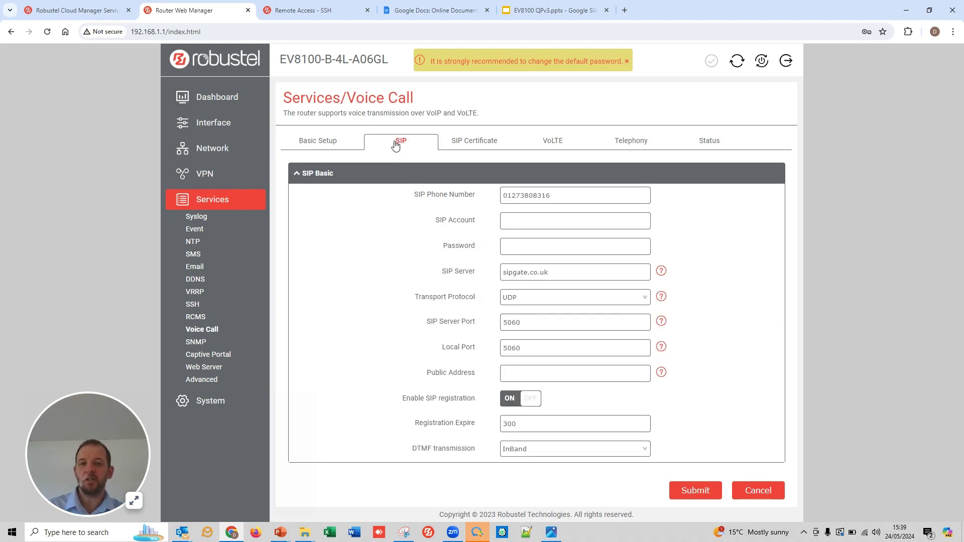
left_click(467, 143)
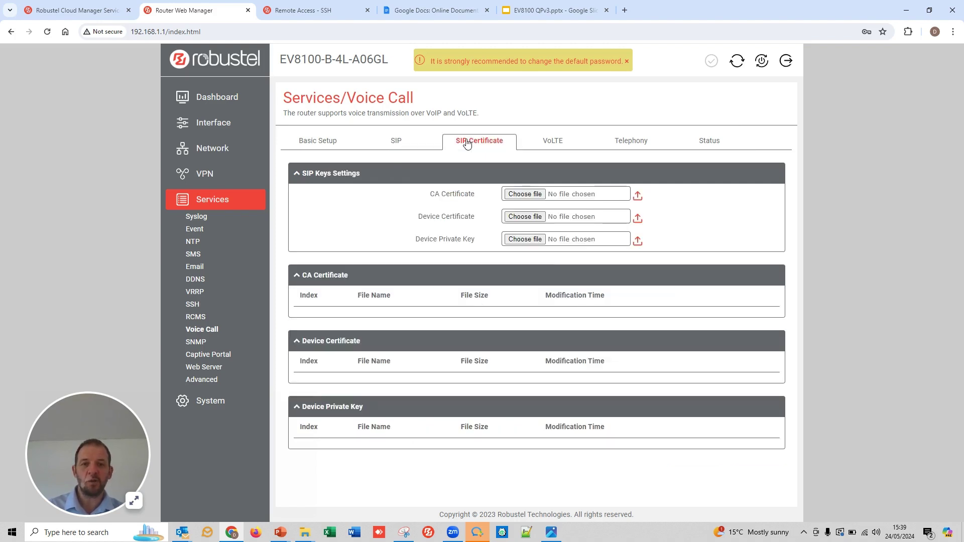
left_click(552, 141)
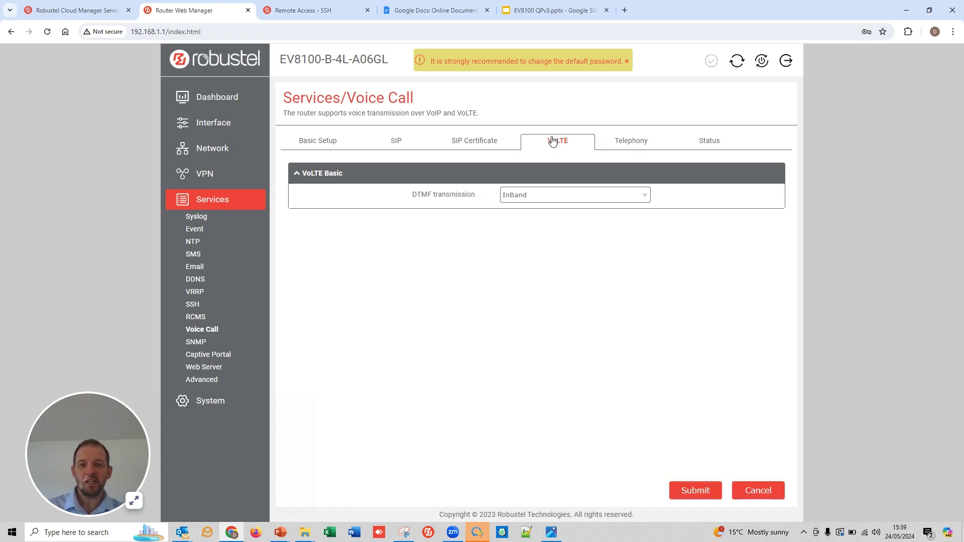
left_click(635, 142)
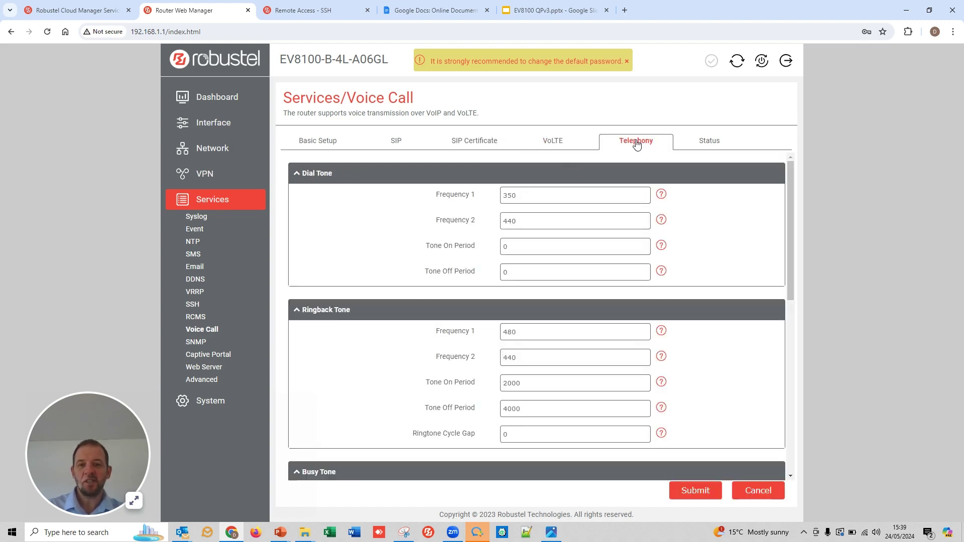
left_click(322, 145)
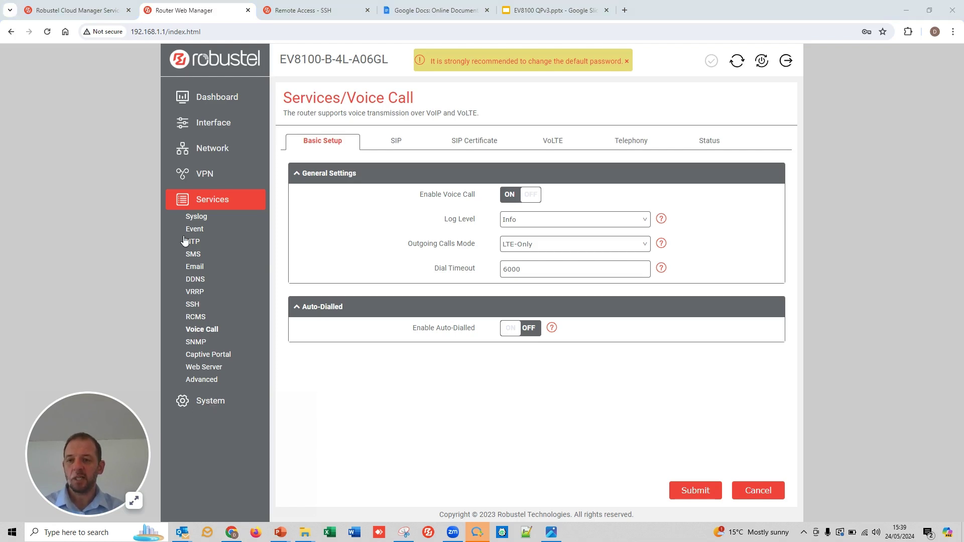
Step: Review the router's system functions and examine the flash status in Flash Manager
left_click(197, 206)
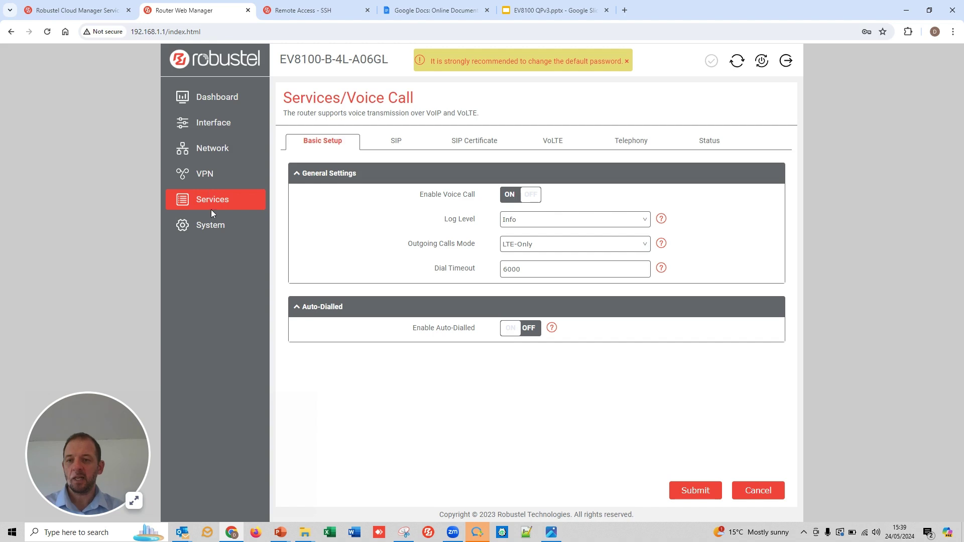
left_click(182, 225)
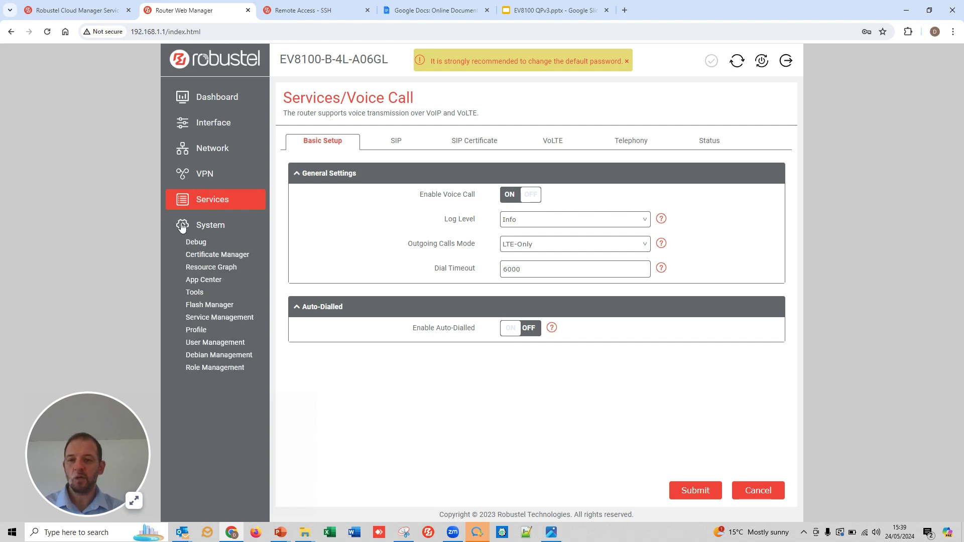
left_click(199, 307)
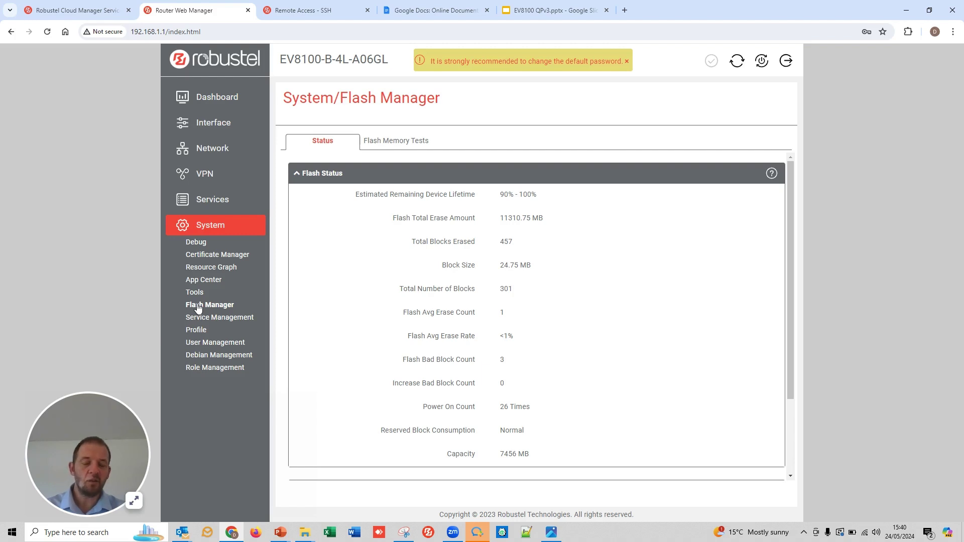
left_click(214, 226)
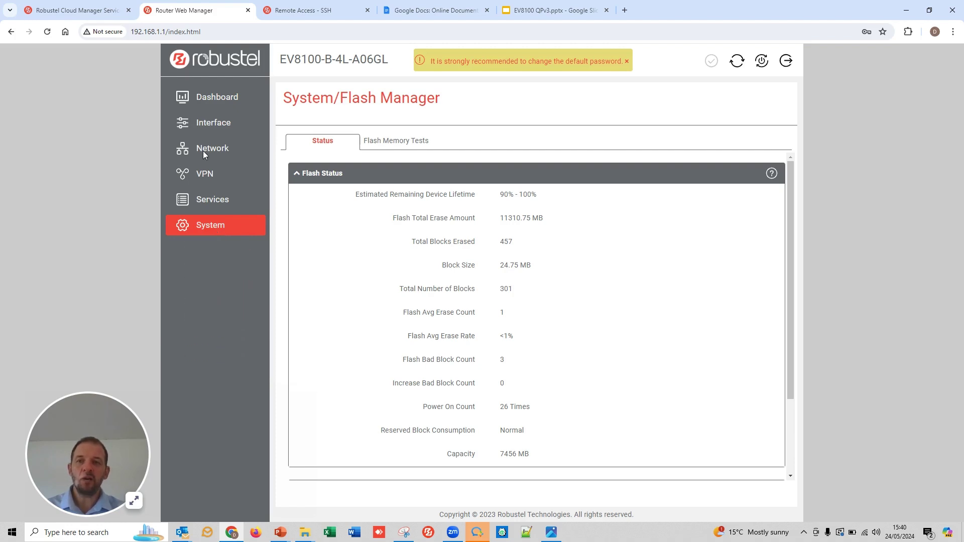
Step: Switch to the remote SSH session and run top to examine the router's processes and resource usage
left_click(312, 10)
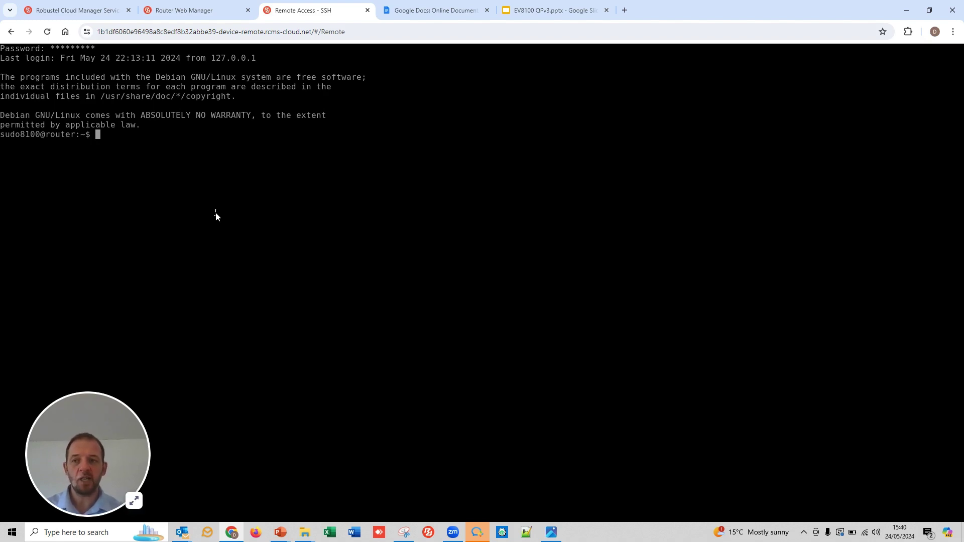
type("top")
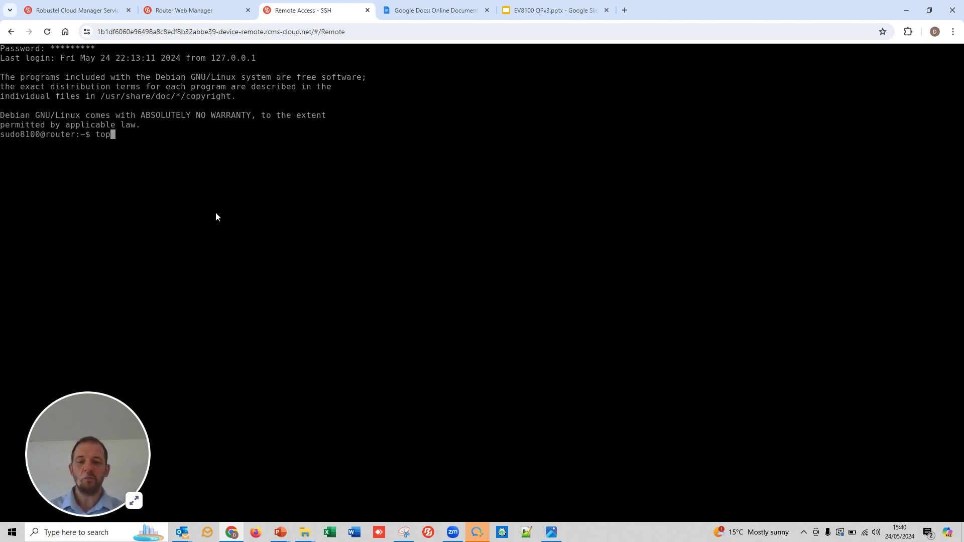
key("Return")
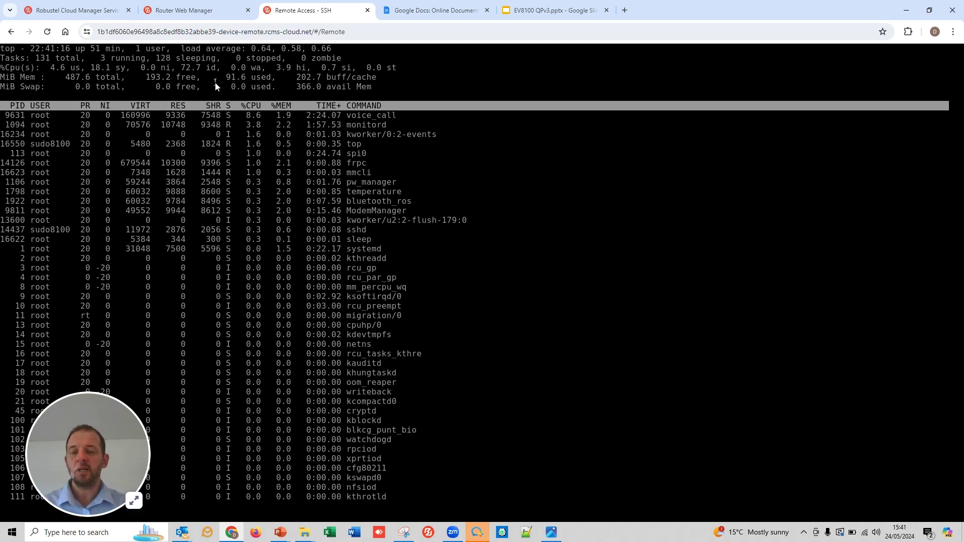
Step: Switch to Robustel Cloud Manager Service and open the Operations Console's Estate Log
left_click(175, 10)
left_click(98, 6)
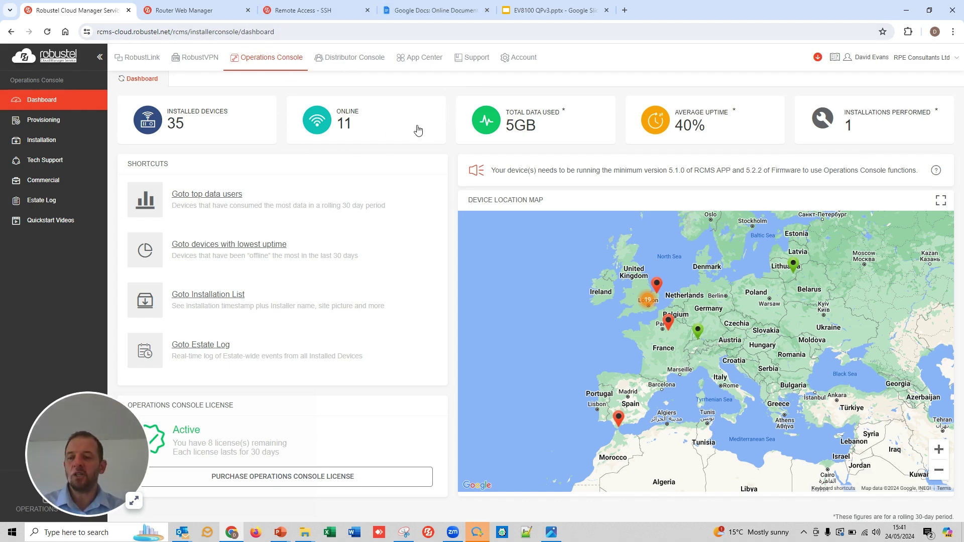
left_click(42, 205)
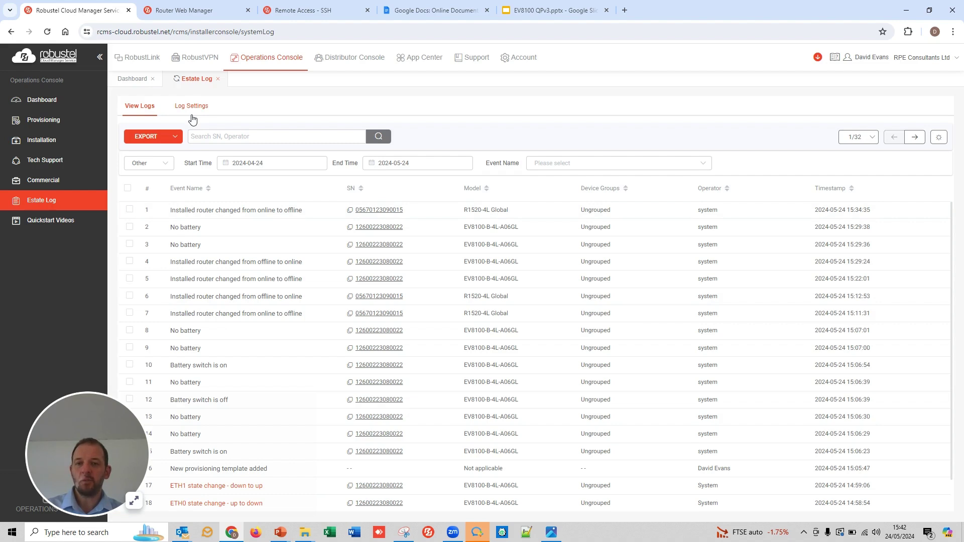
Step: Filter the Estate Log by the event "Power switched from External to Battery" and return to the Operations Console dashboard
left_click(625, 163)
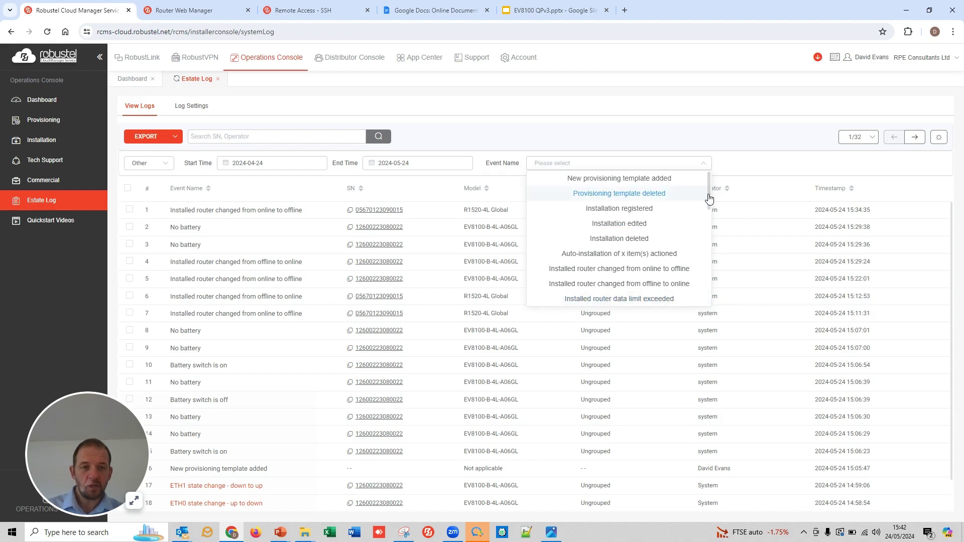
left_click_drag(709, 199, 703, 278)
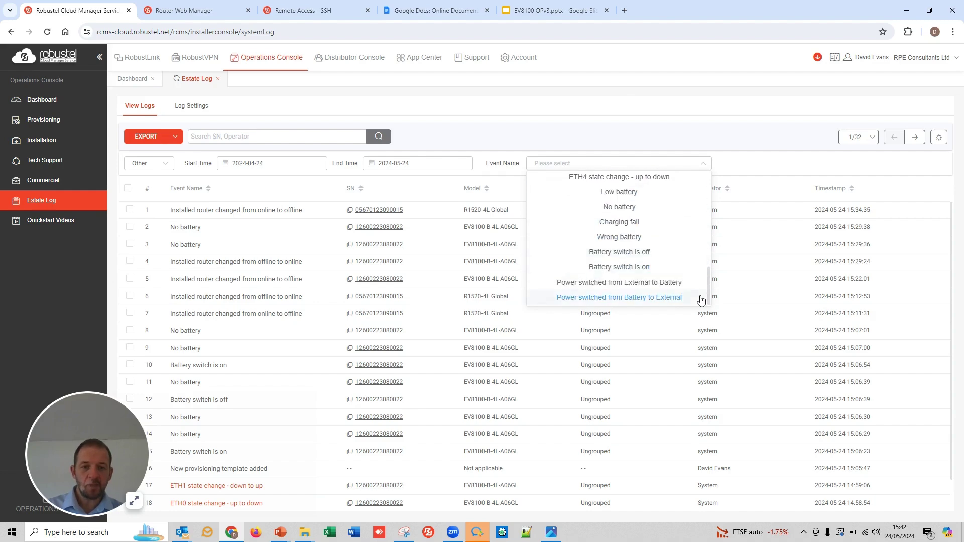
left_click(647, 284)
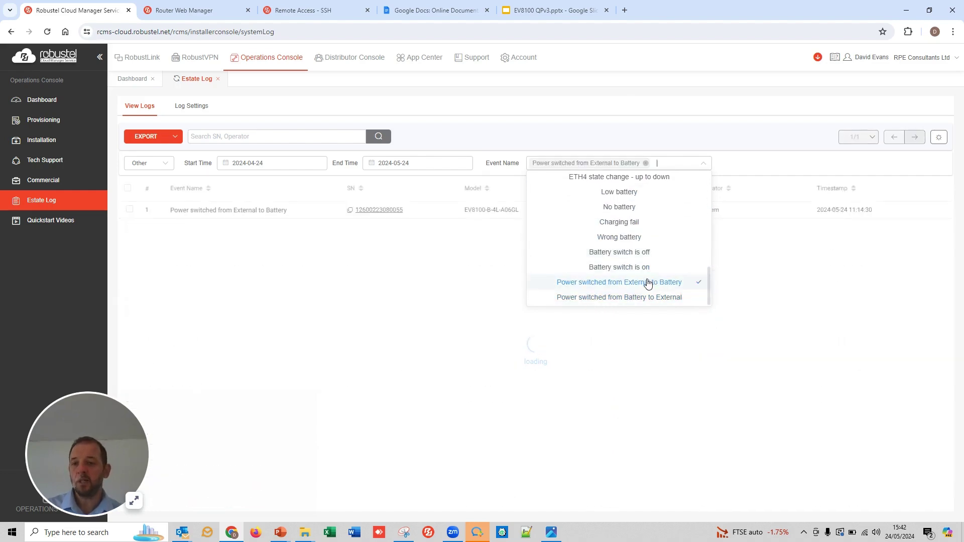
left_click(408, 323)
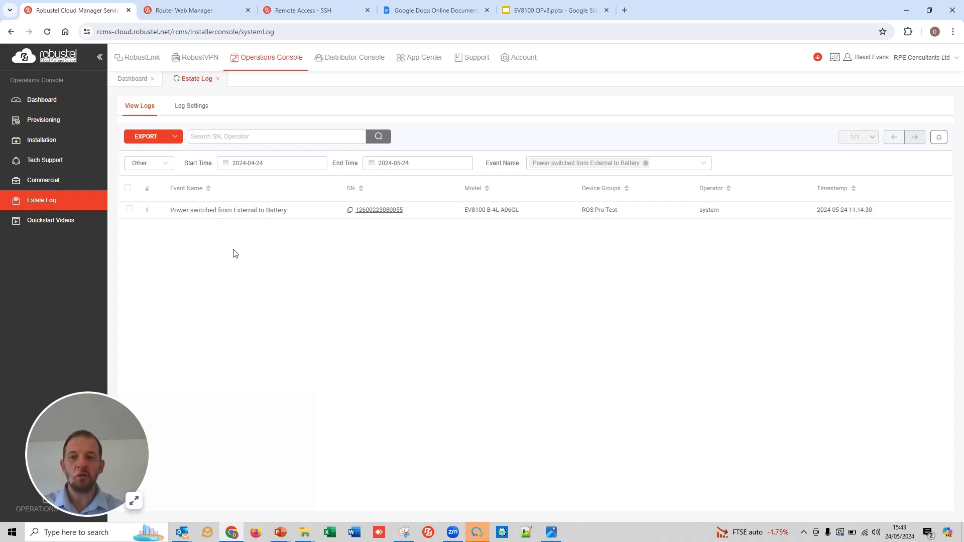
left_click(269, 60)
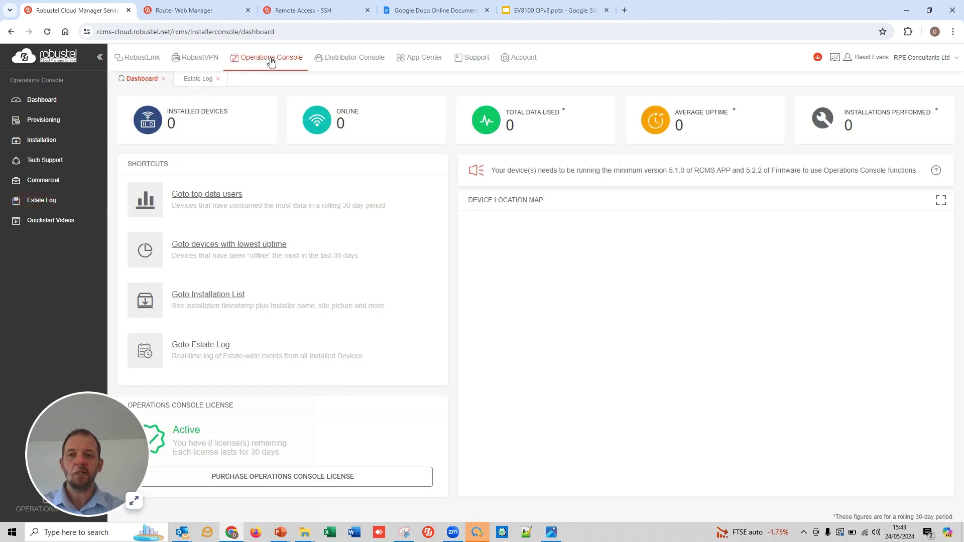